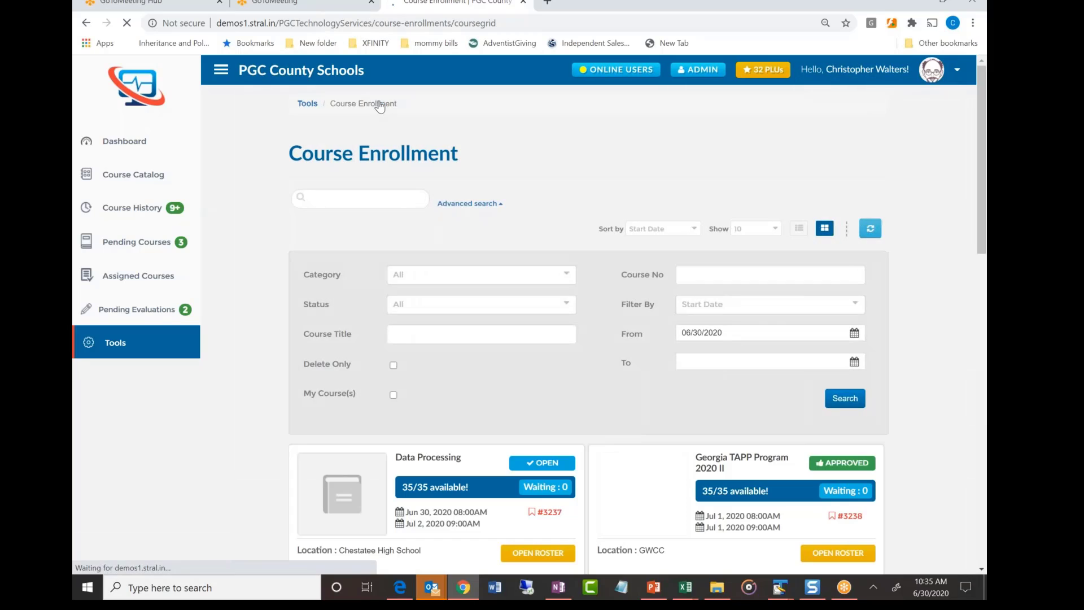
Step: Review the course enrollment cards for their requestor, instructor and full start and end dates
scroll(397, 180, down, 6)
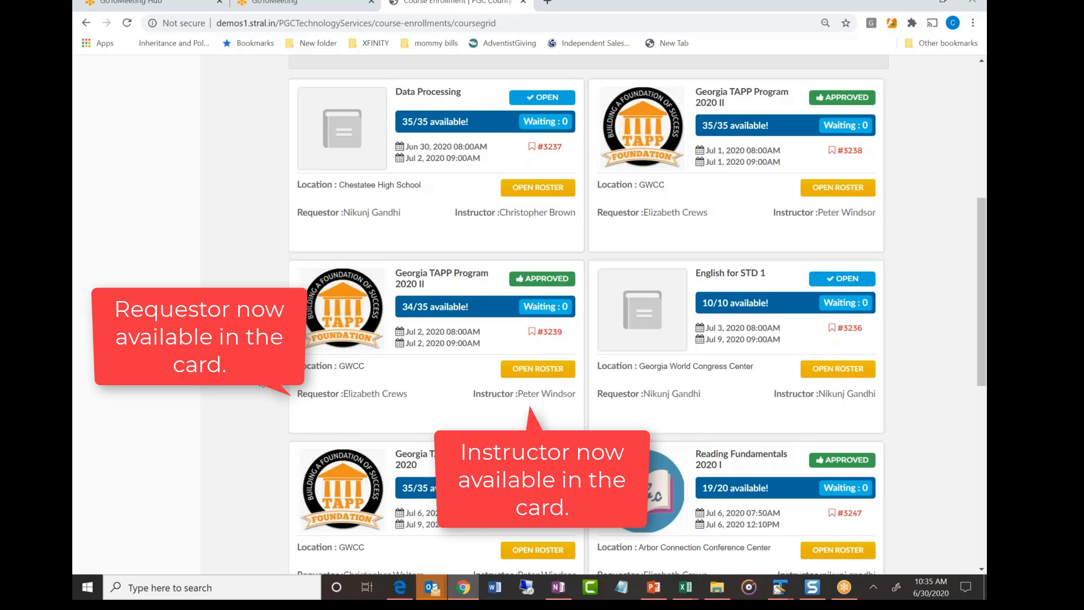
scroll(260, 383, down, 1)
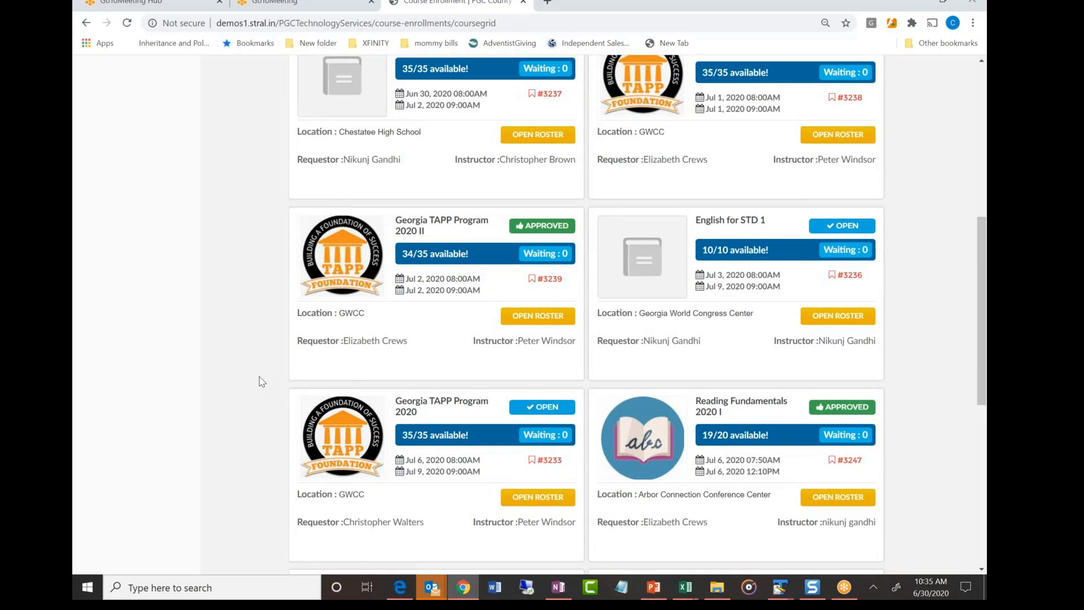
scroll(262, 382, down, 1)
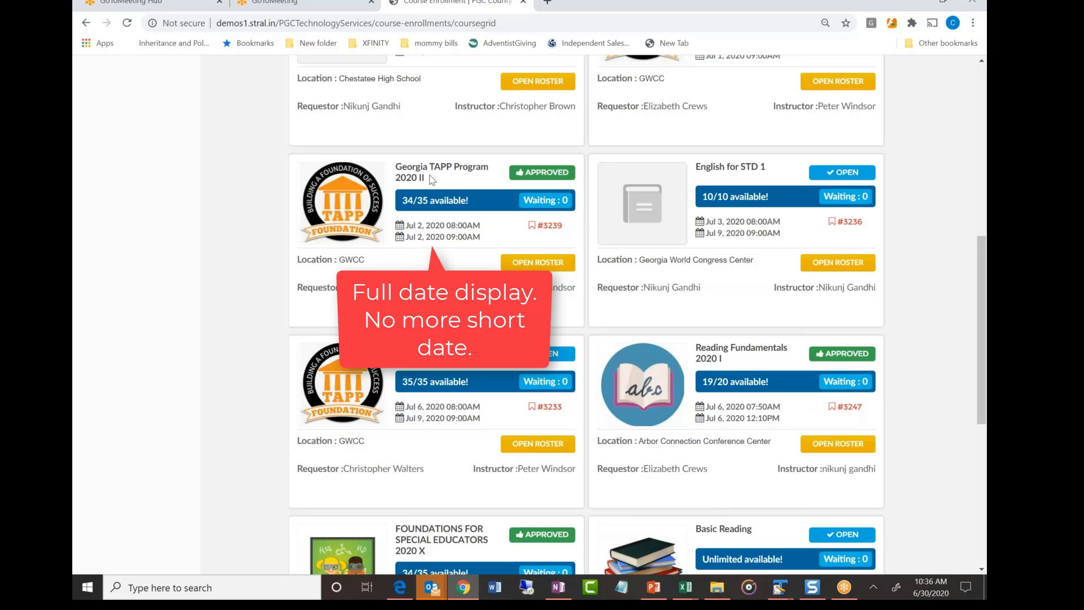
Step: Search the course enrollments for 3098 and open the roster of the SPECIAL ED SCIENCE 2020 course
text(3098)
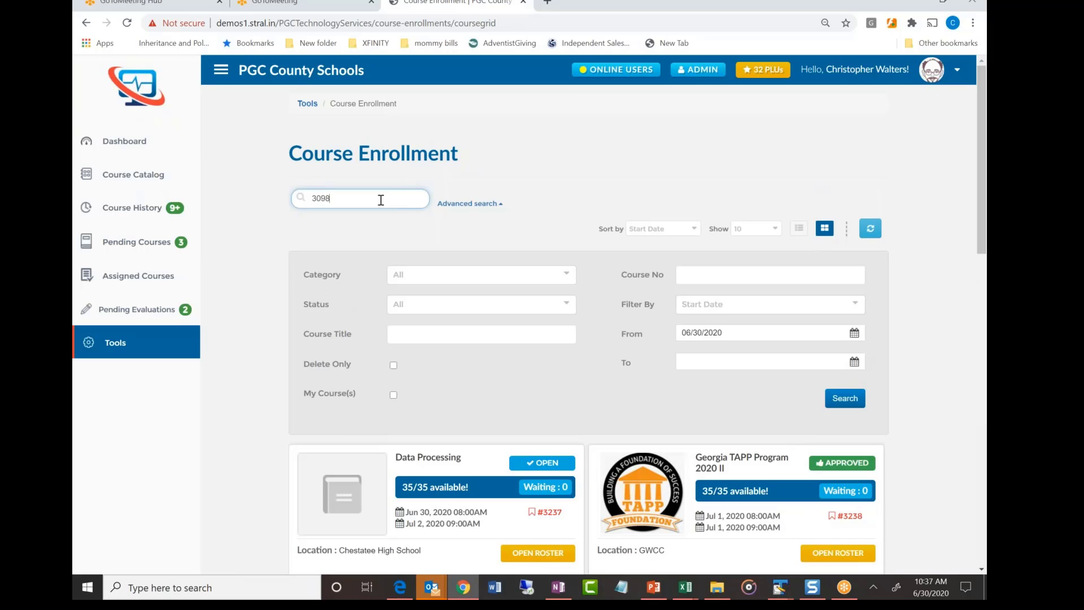
key(Return)
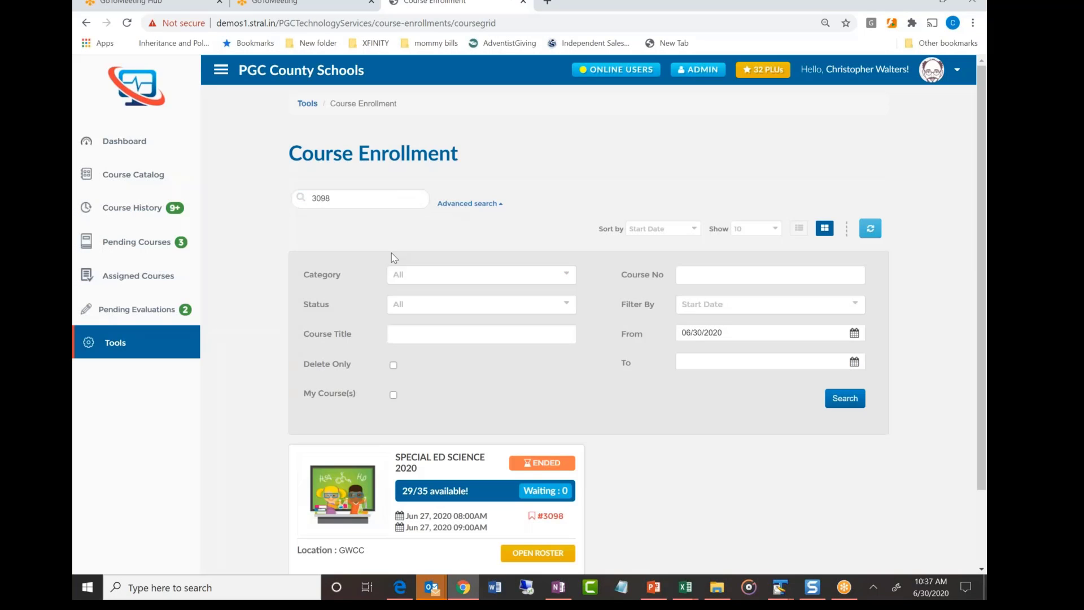
click(527, 555)
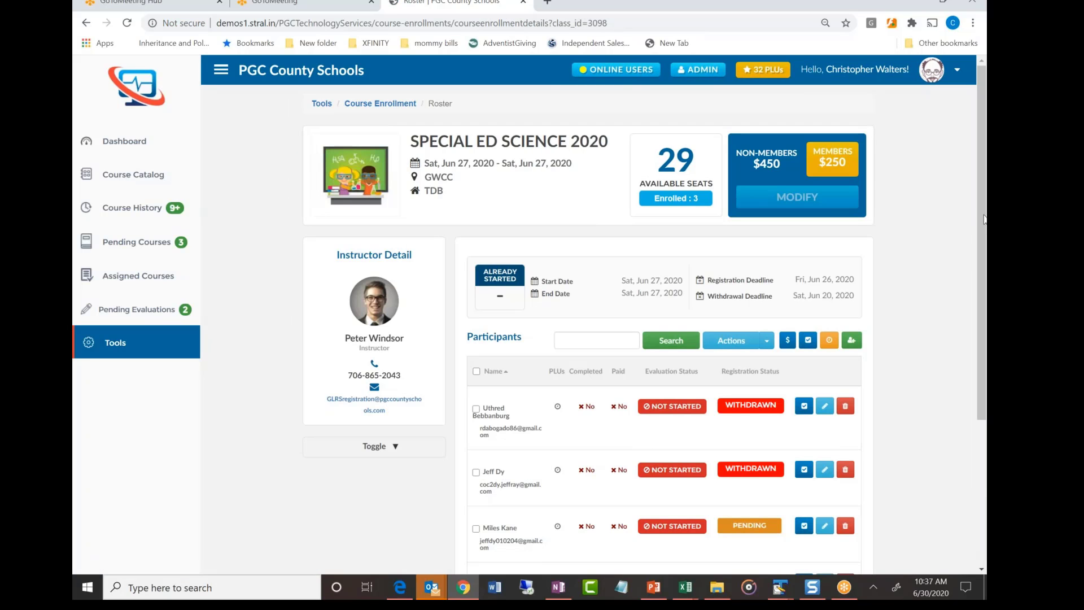
Step: Examine the participants' registration statuses in the roster, including the details behind the first pending status
scroll(983, 265, down, 2)
scroll(981, 265, down, 5)
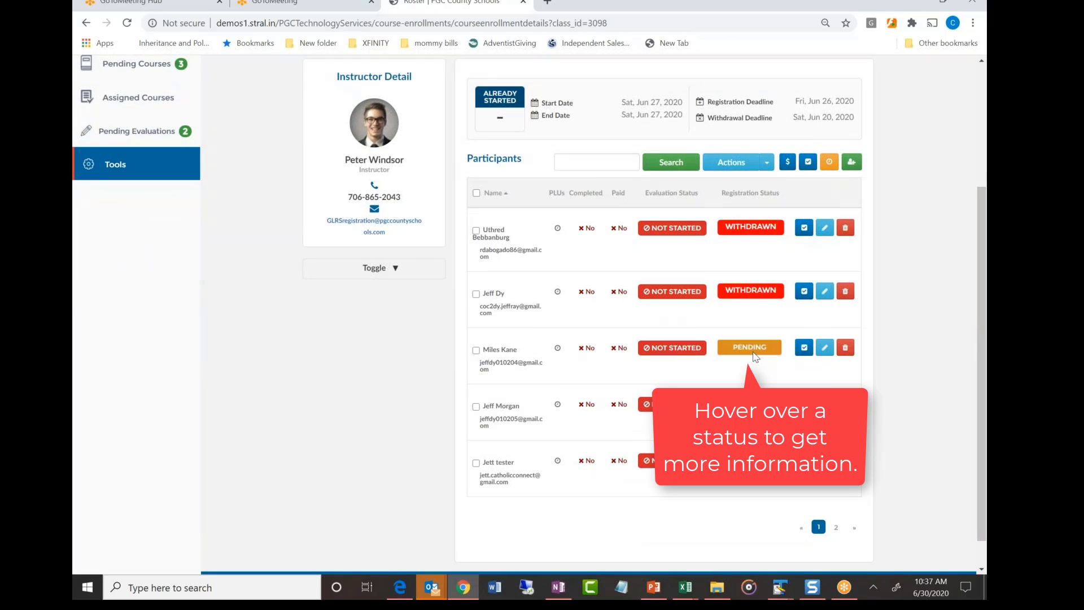
mouse_move(752, 348)
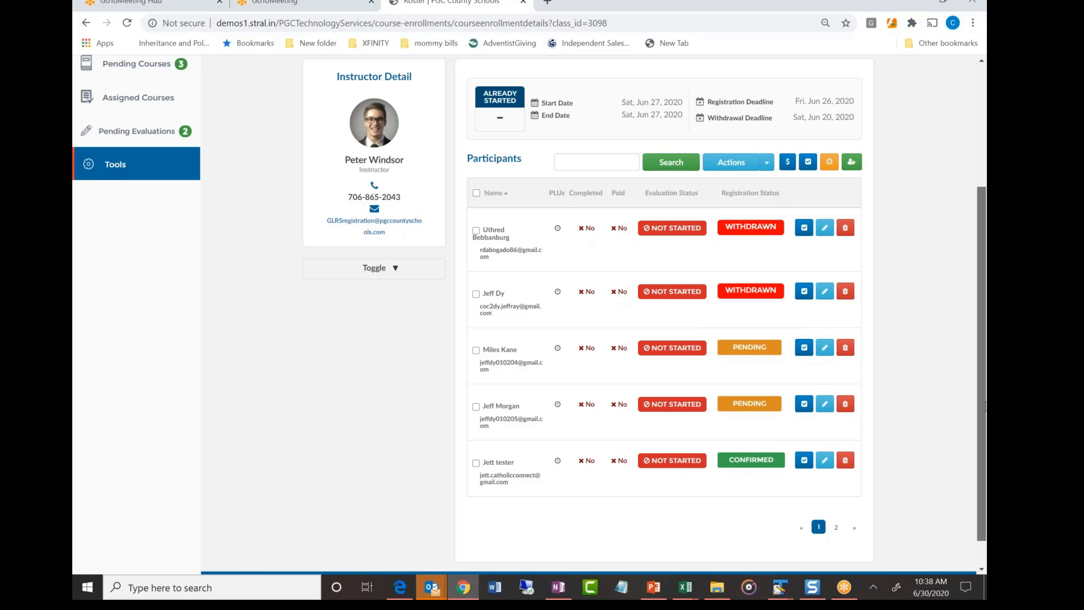
drag(983, 419, 985, 397)
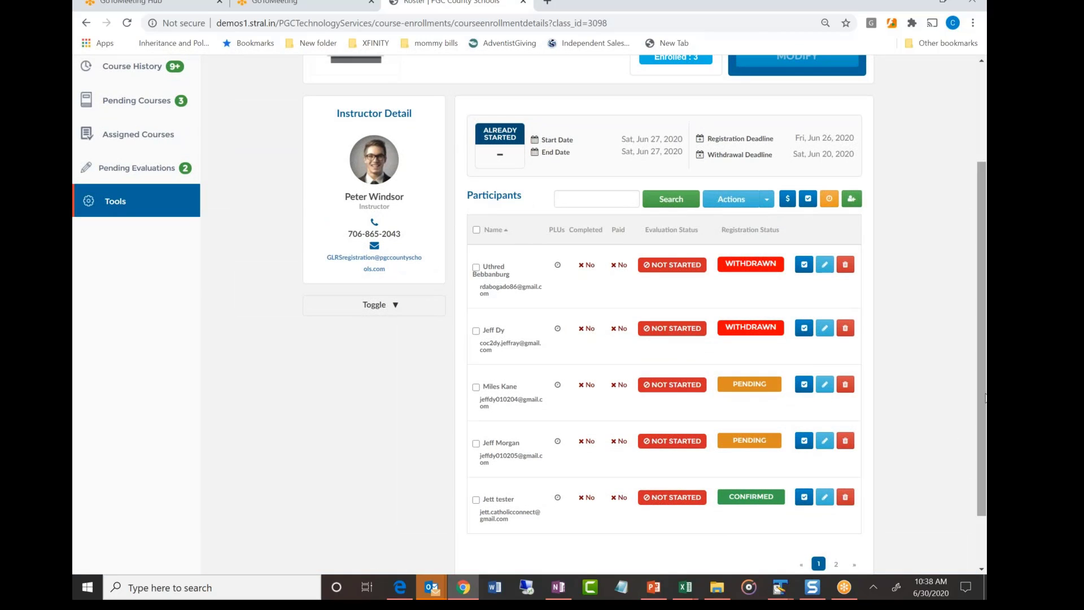
click(654, 589)
key(alt+Tab)
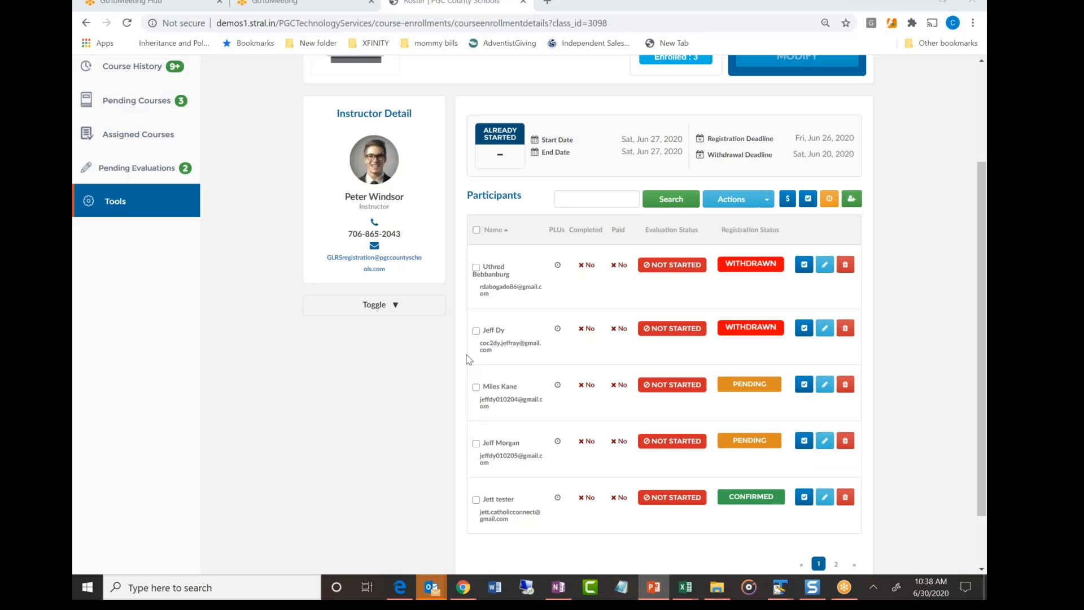
Step: View the second participant's enrollment details and the available status options without changing anything
click(826, 329)
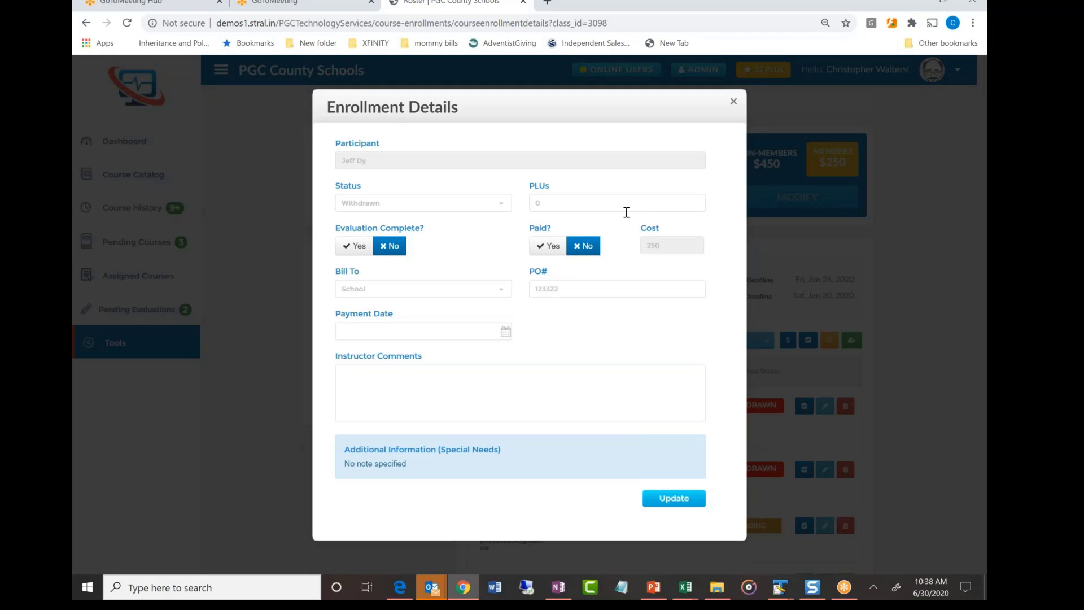
click(486, 207)
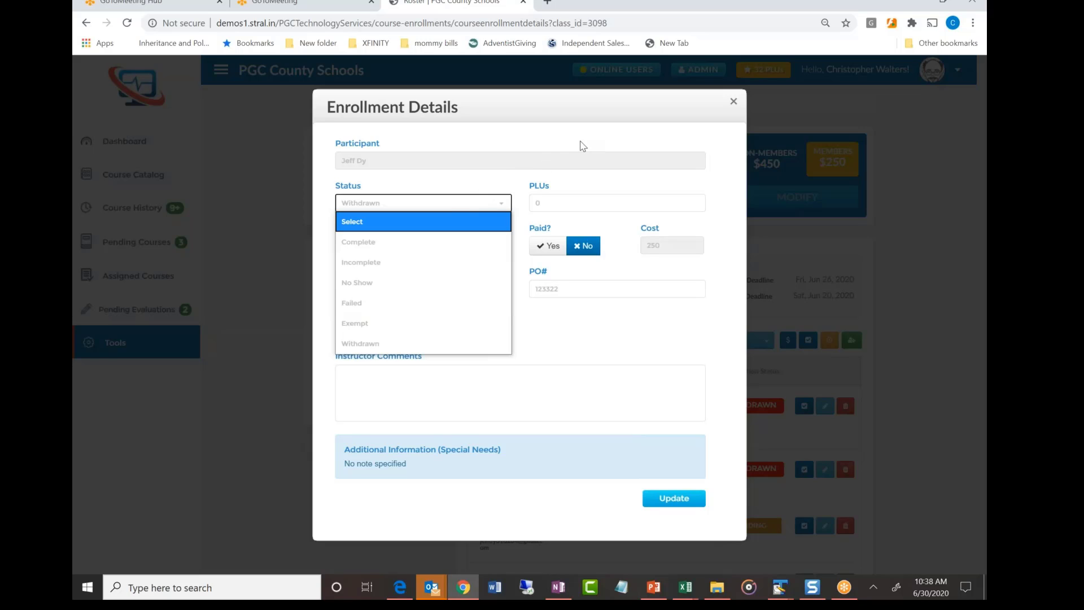
click(561, 137)
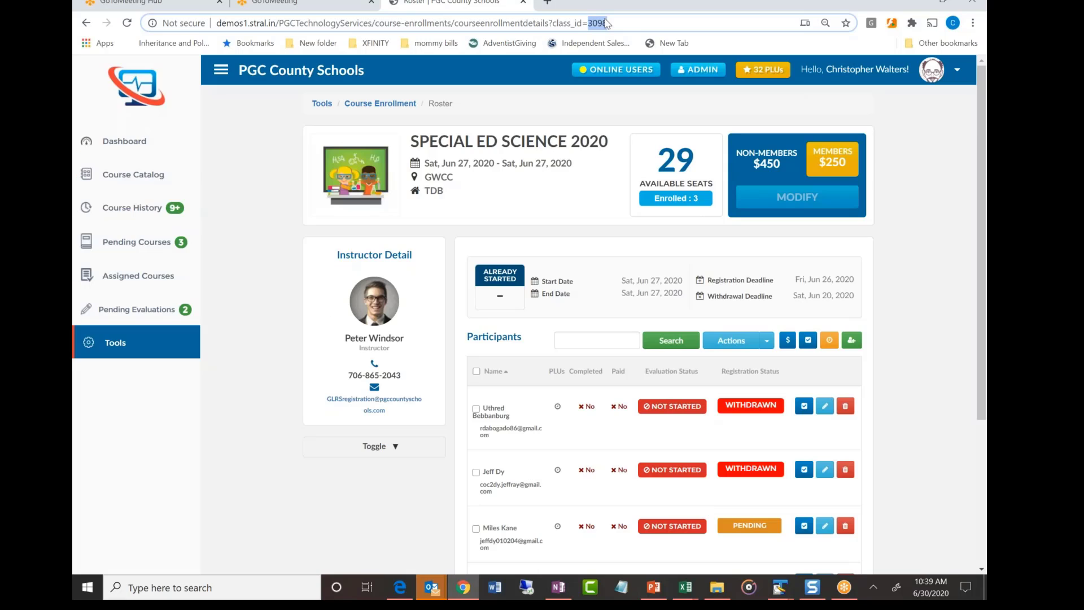
Step: Register a new participant for the course by username, with notifications suppressed for both the participant and yourself, and close the form
scroll(825, 347, down, 2)
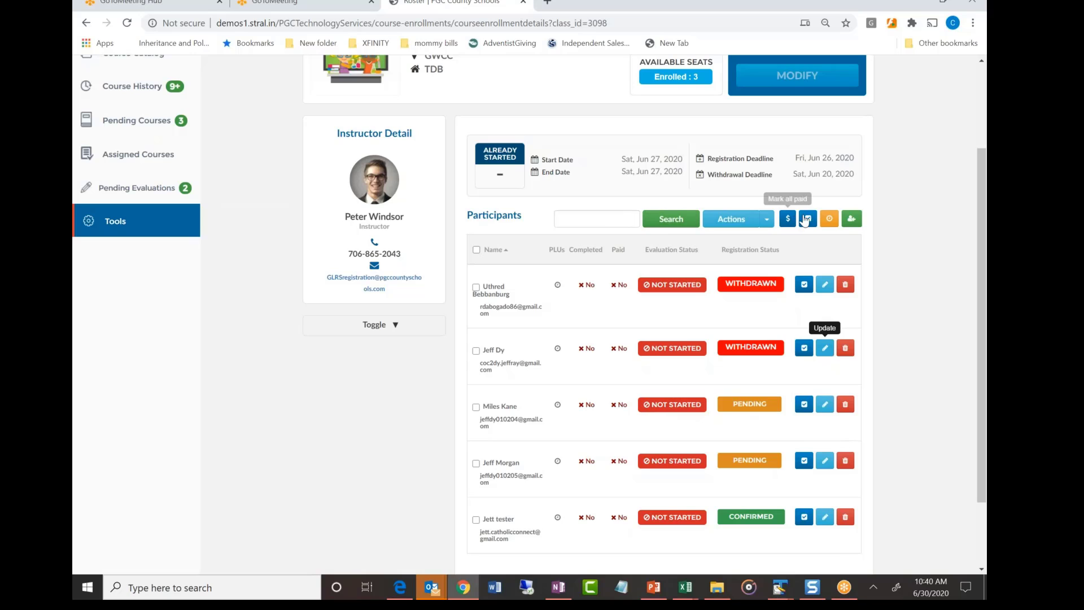
click(856, 219)
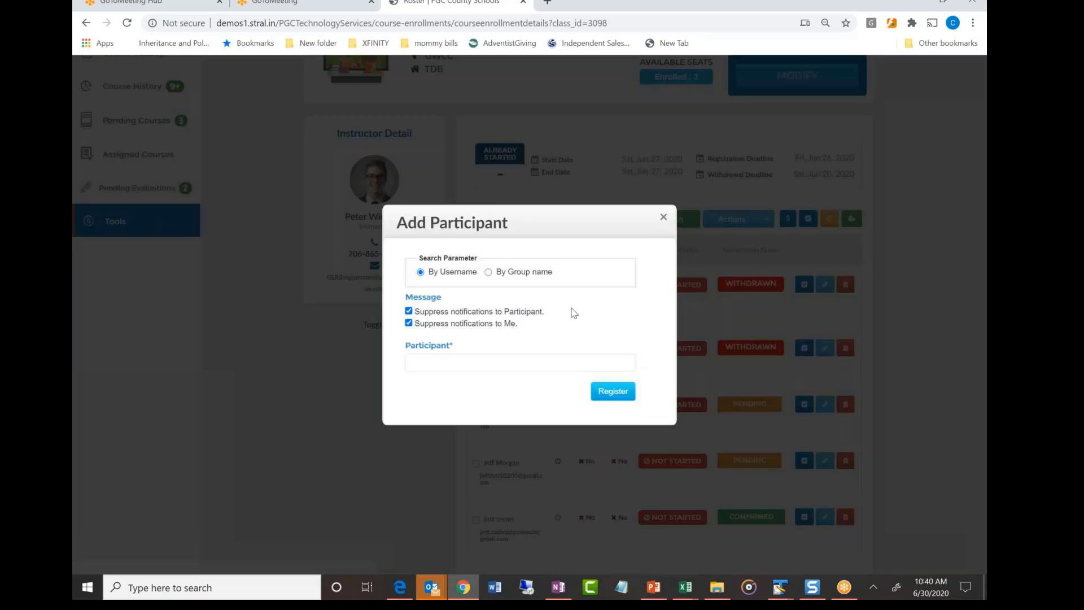
click(449, 358)
text(chris wa)
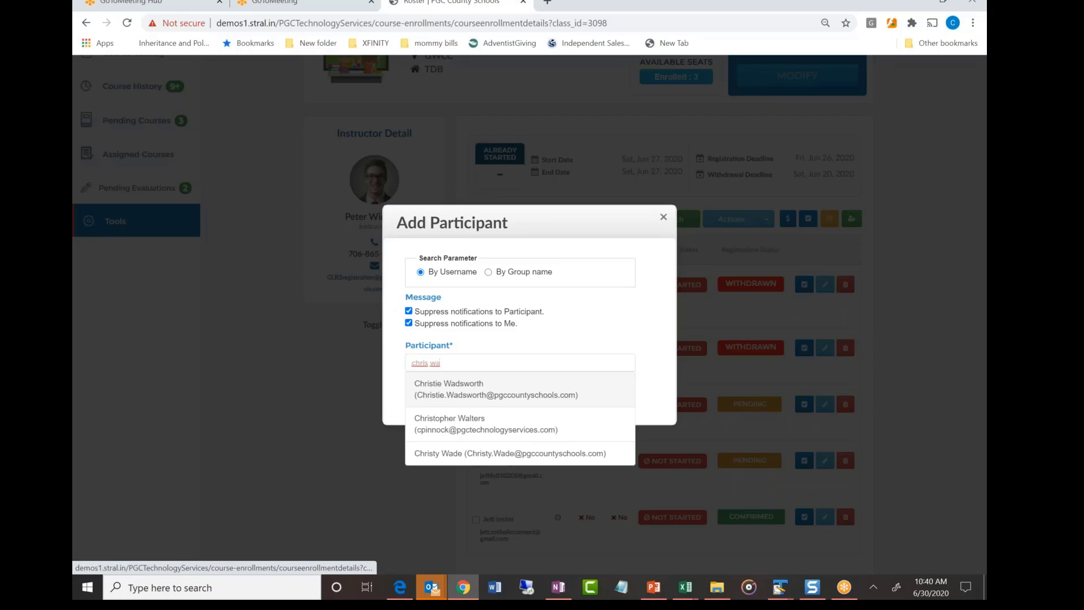
click(450, 436)
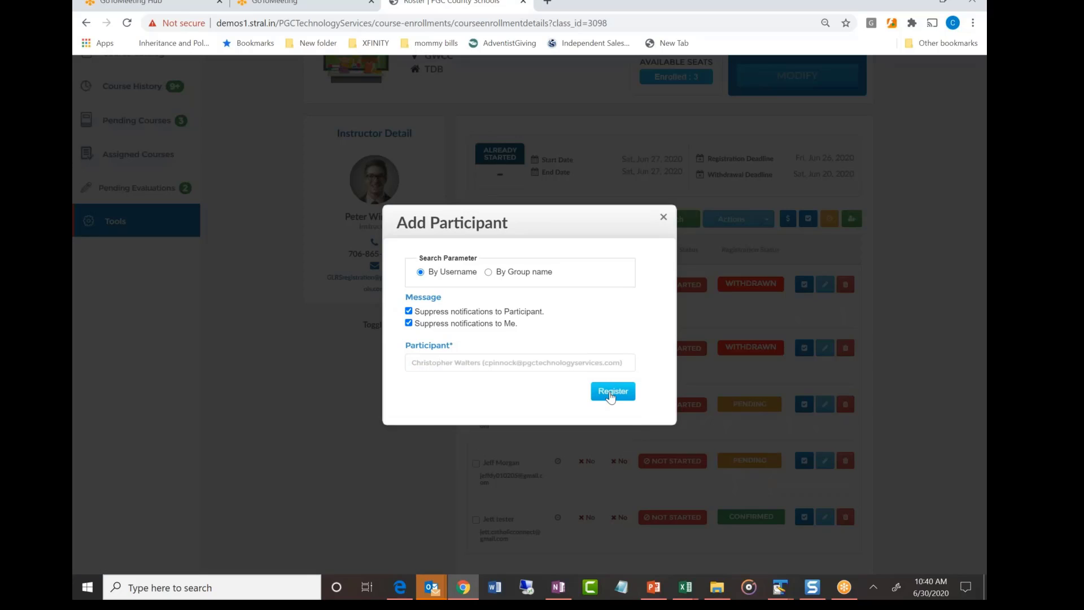
click(611, 392)
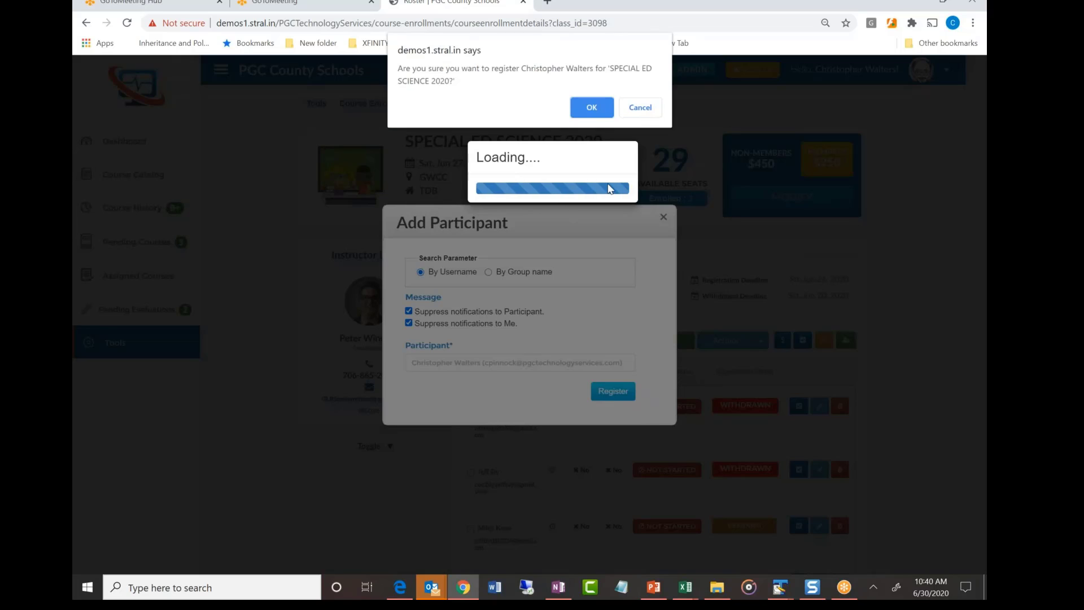
click(591, 110)
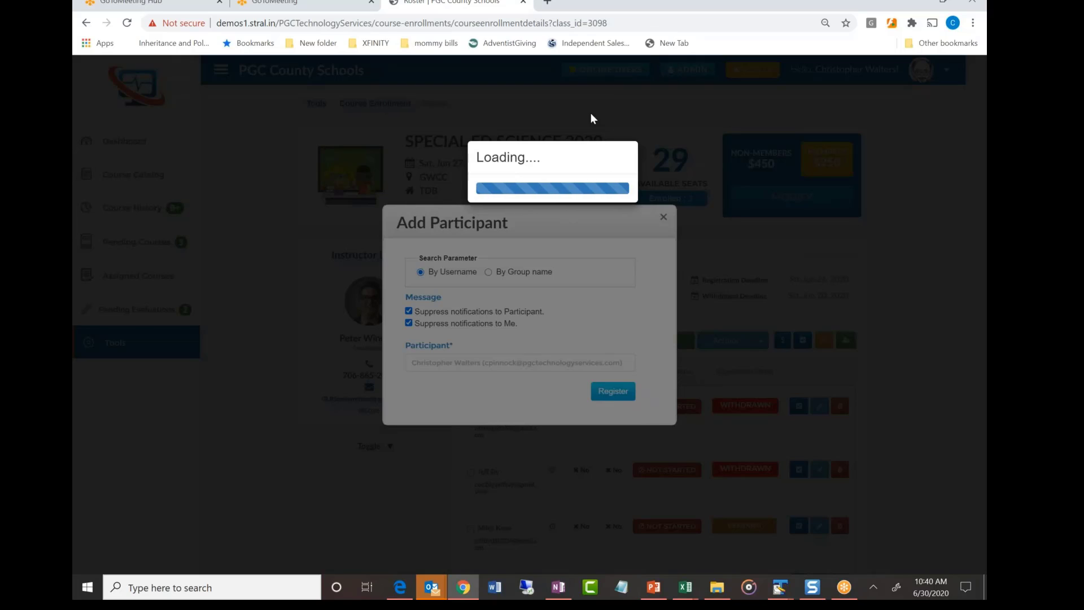
click(643, 107)
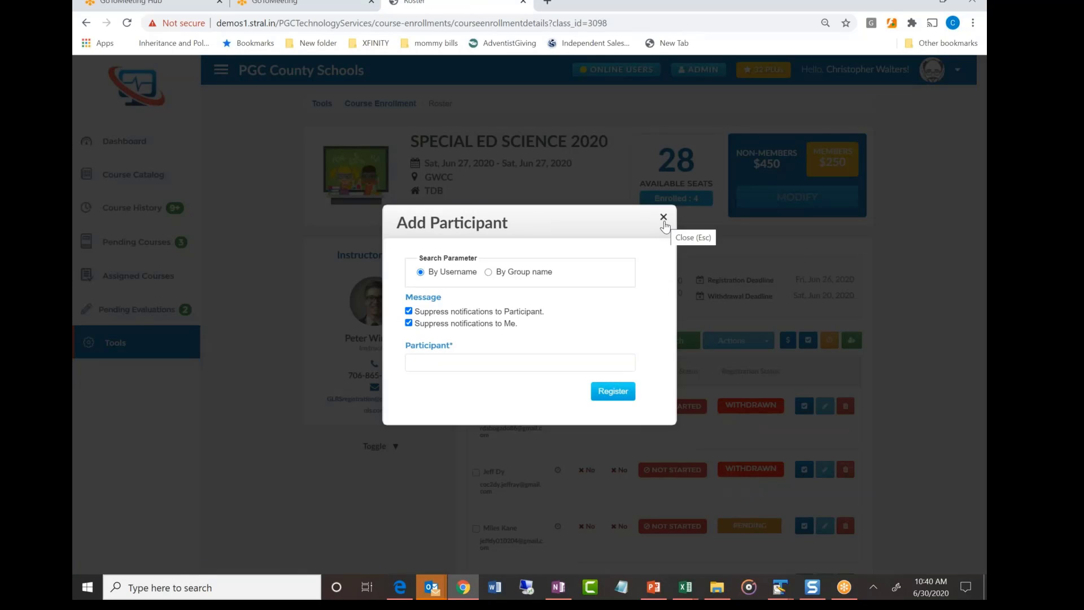
click(664, 218)
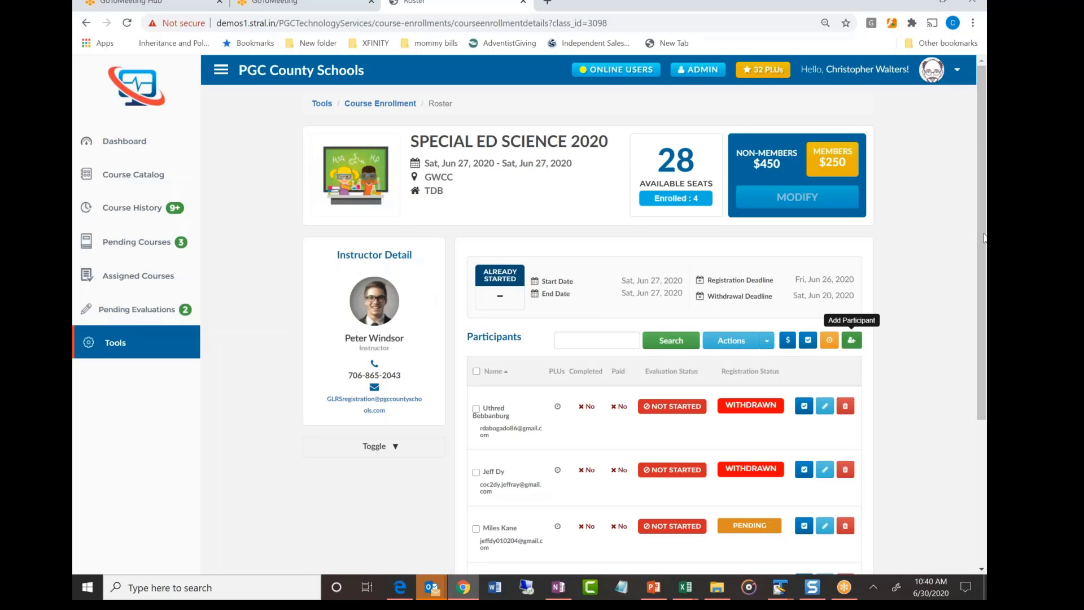
Step: Search the roster's participants for the newly registered person by partial name
scroll(979, 304, down, 1)
scroll(978, 327, down, 3)
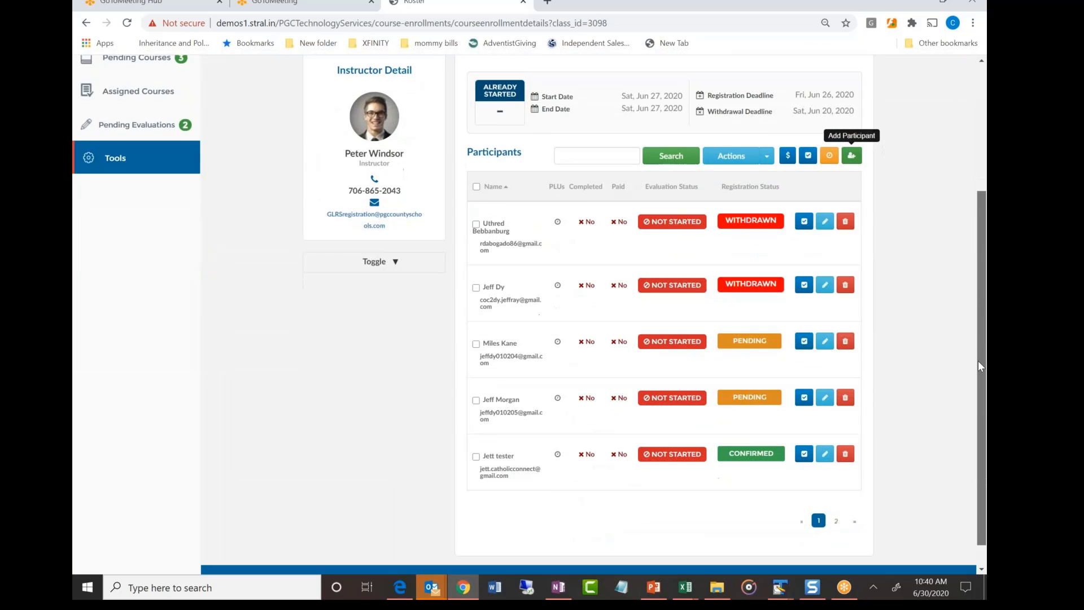
scroll(977, 283, up, 2)
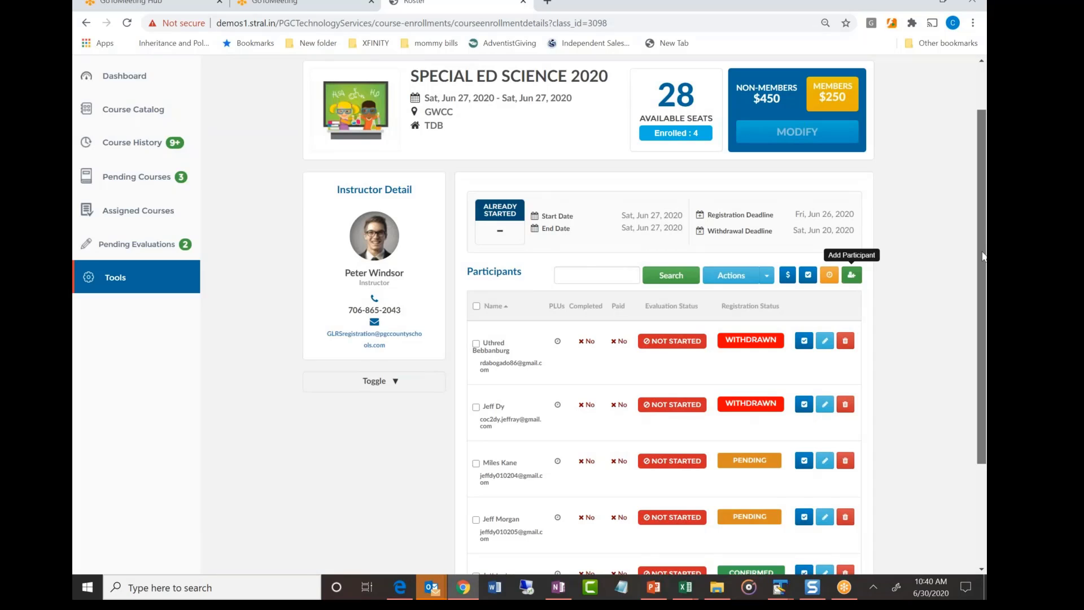
drag(978, 264, 973, 333)
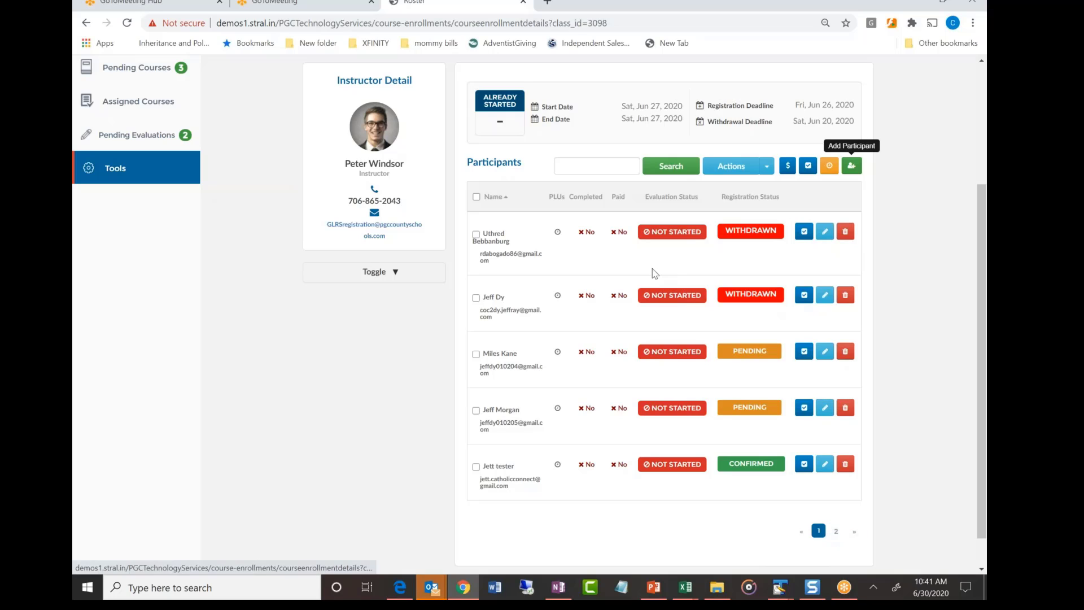
click(570, 164)
text(chris wa)
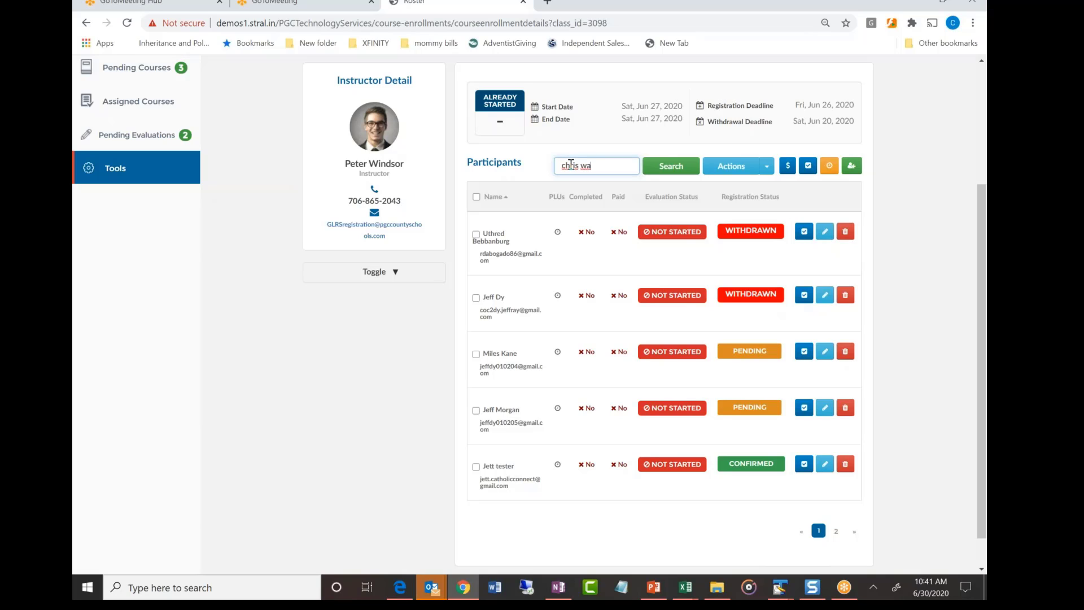
text(l)
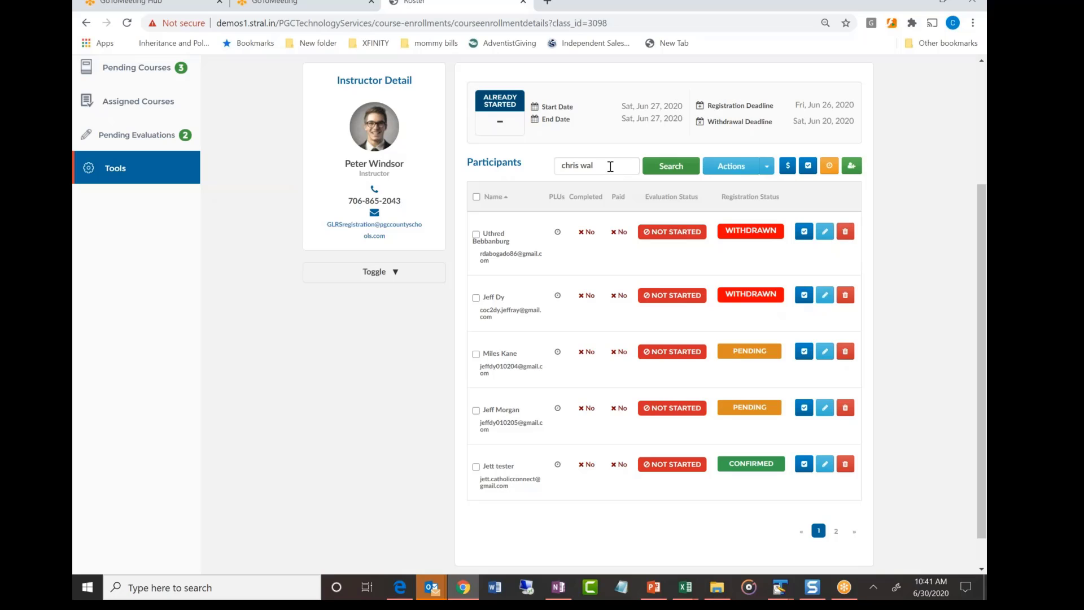
click(670, 167)
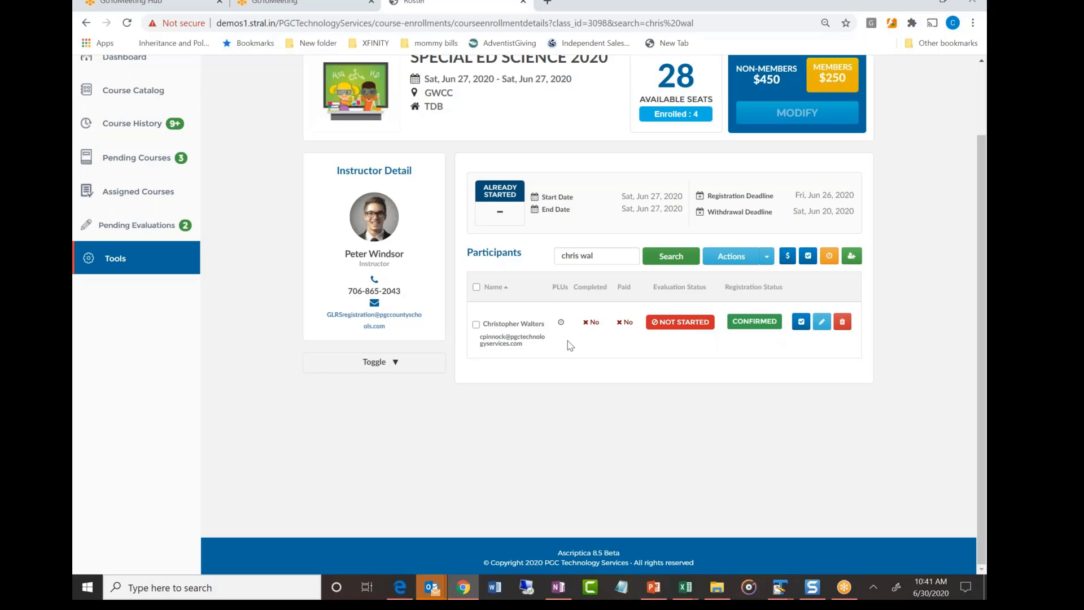
Step: Re-send the confirmation email to the newly registered participant
click(476, 325)
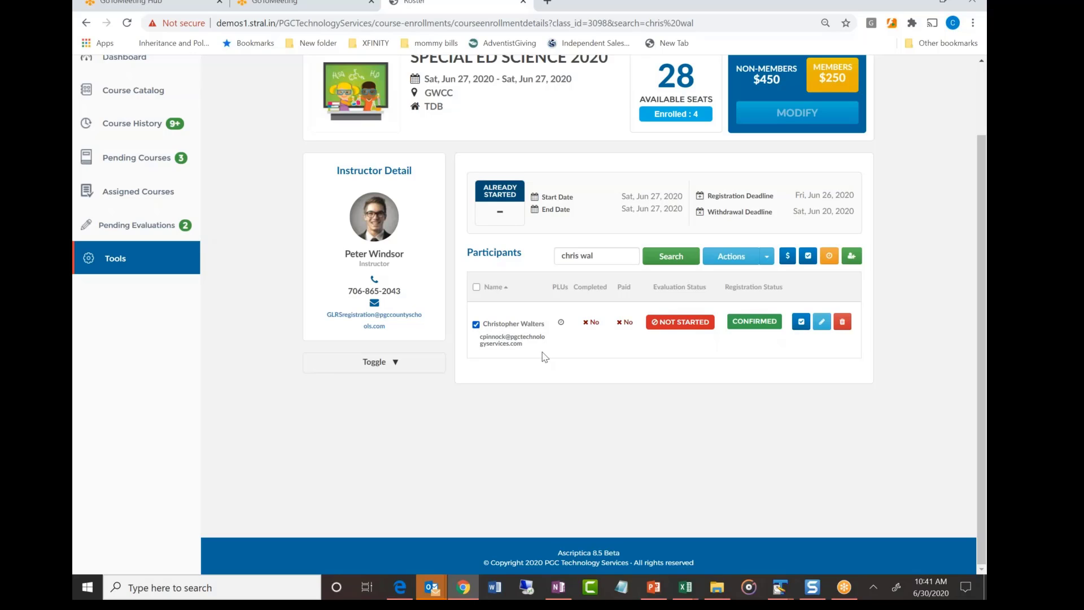
click(767, 258)
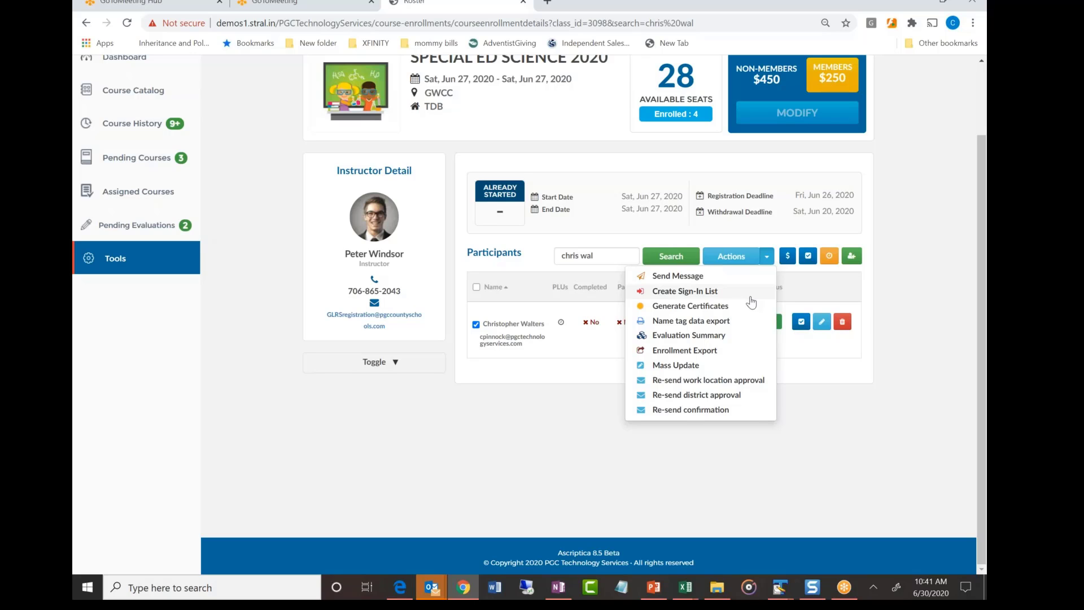
click(688, 415)
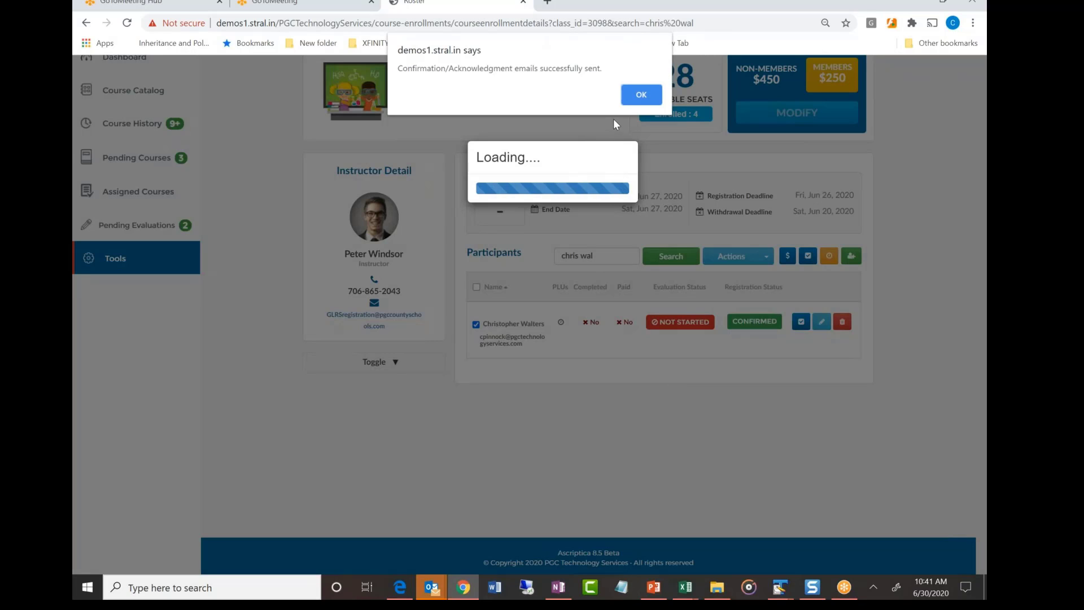
click(638, 98)
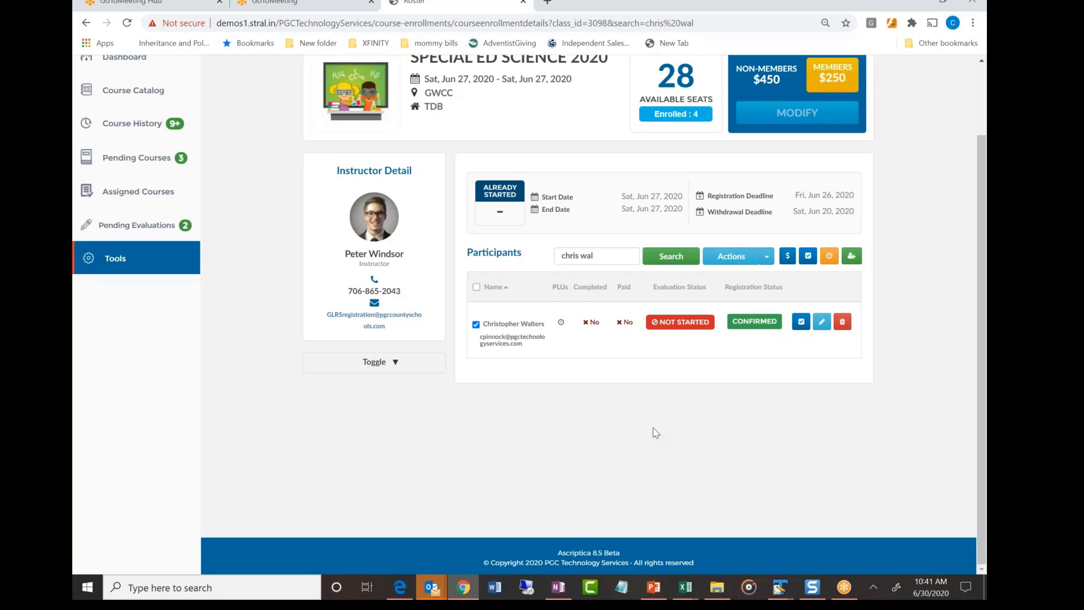
Step: Deselect the participant and clear the name search to list the whole roster again
click(476, 325)
drag(609, 256, 518, 263)
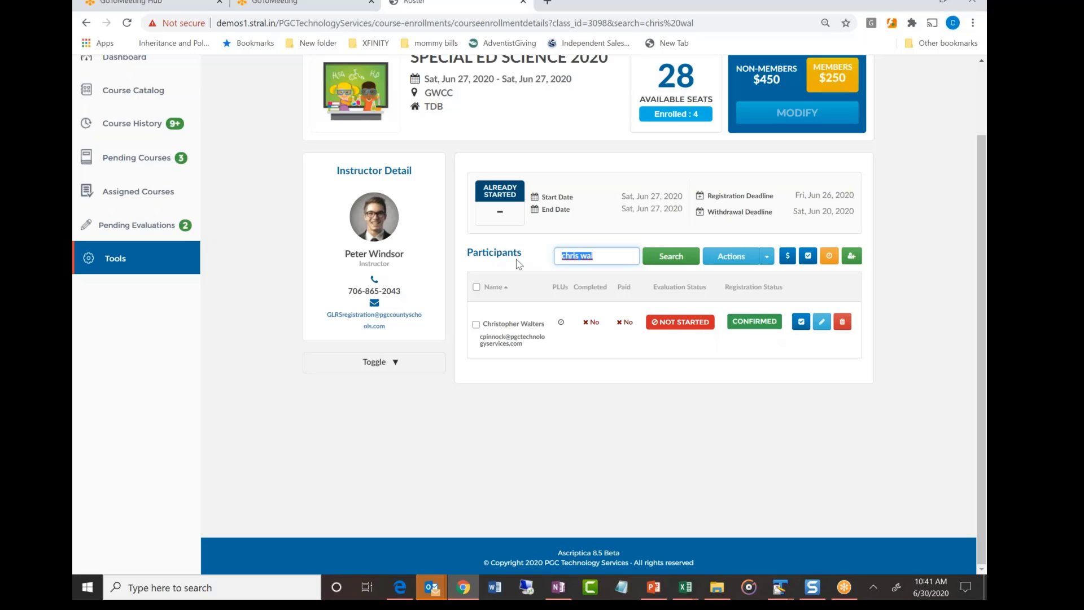
key(BackSpace)
key(Return)
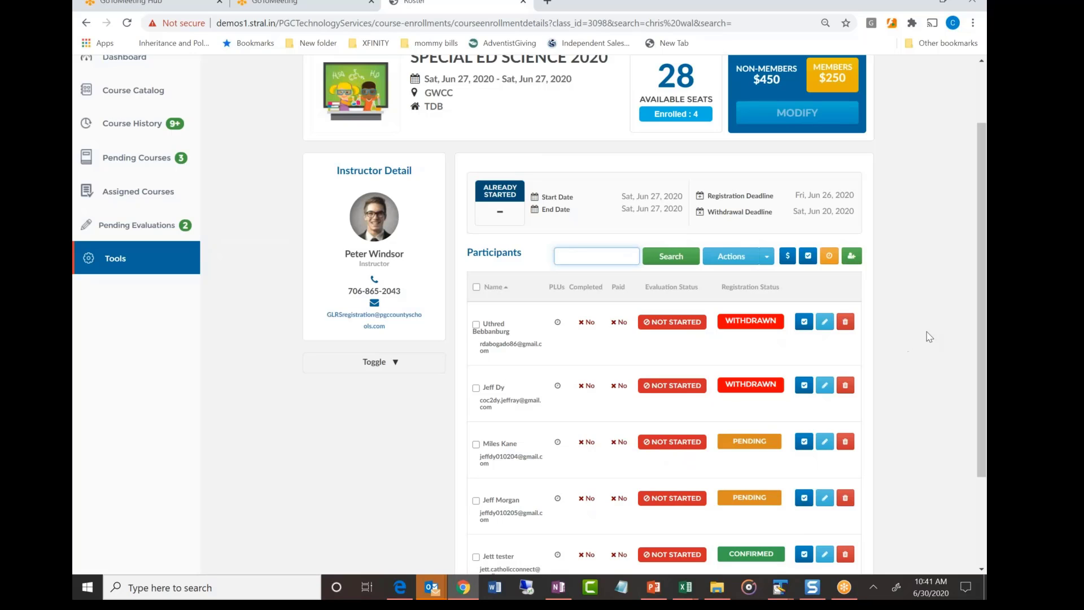
Step: Re-send the work location approval email for the first participant with a pending registration
scroll(981, 283, down, 1)
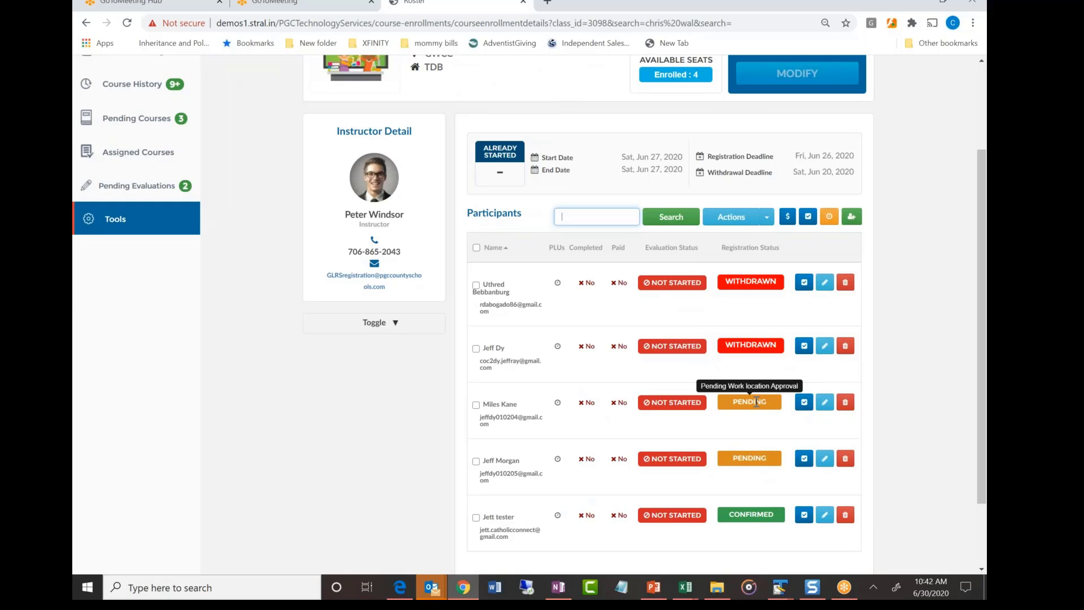
click(476, 405)
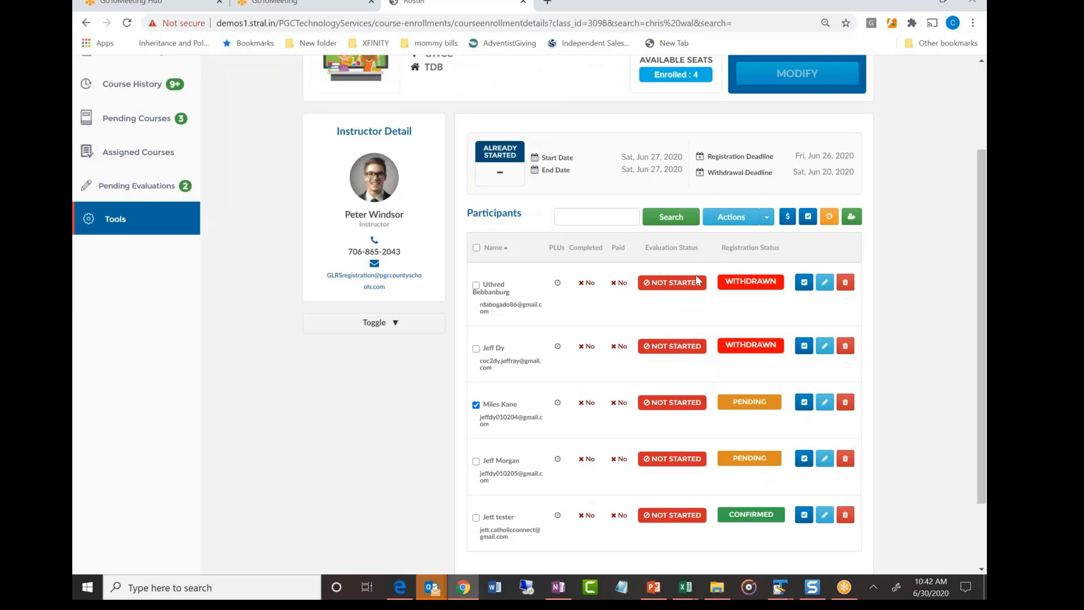
click(767, 218)
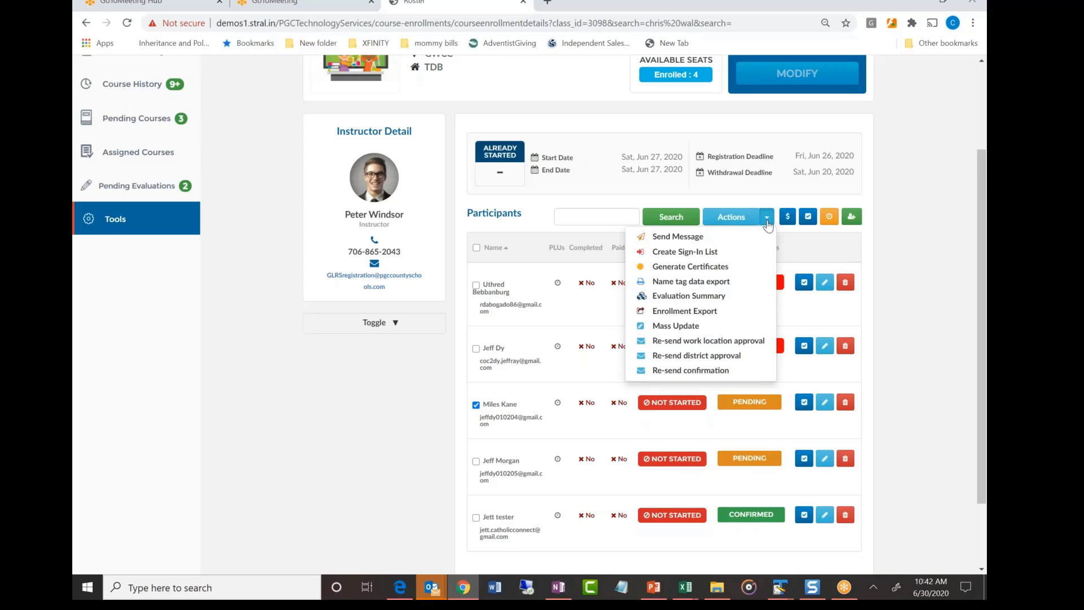
click(698, 343)
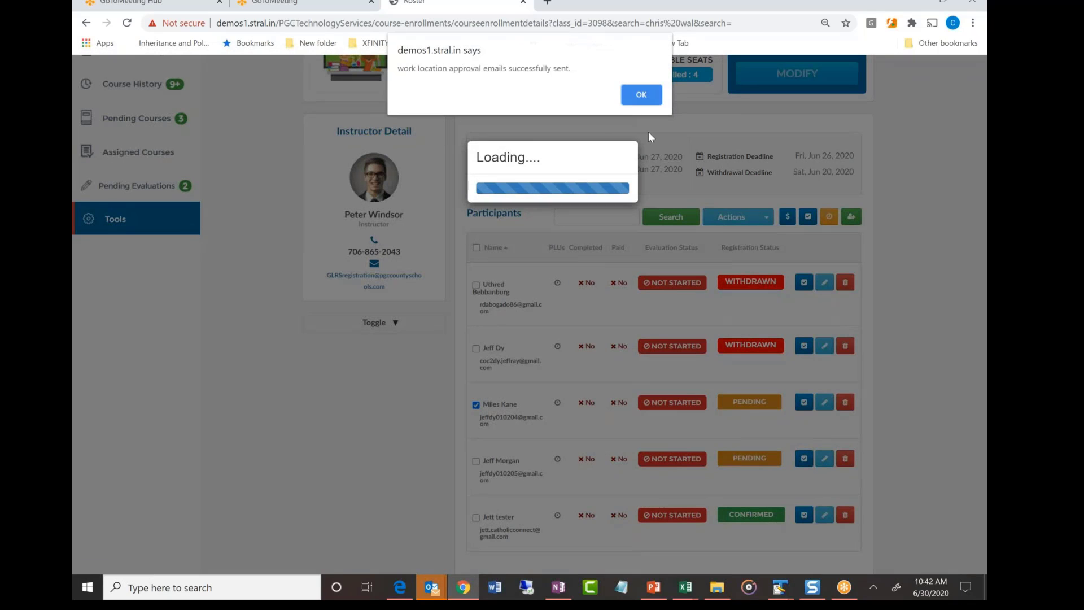
click(643, 96)
click(644, 95)
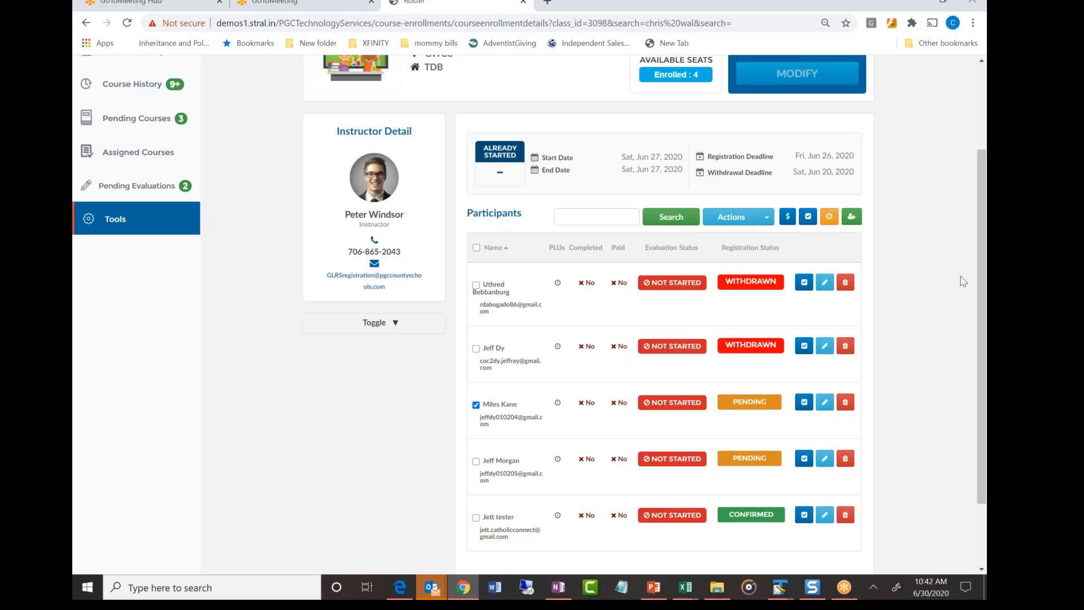